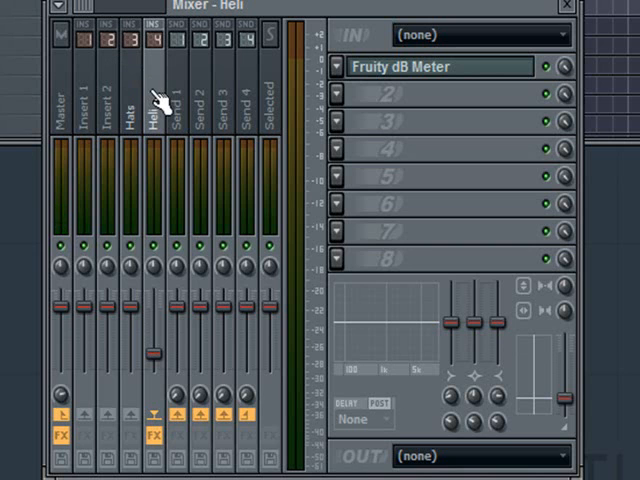
Create a panning automation clip from the Heli mixer track's pan knob.
right_click(155, 275)
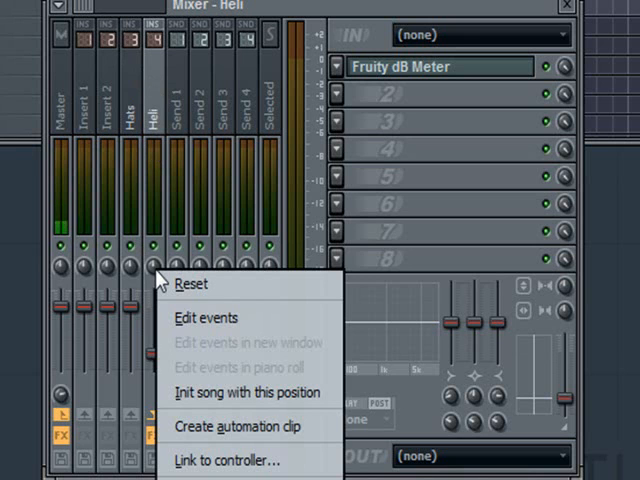
click(226, 432)
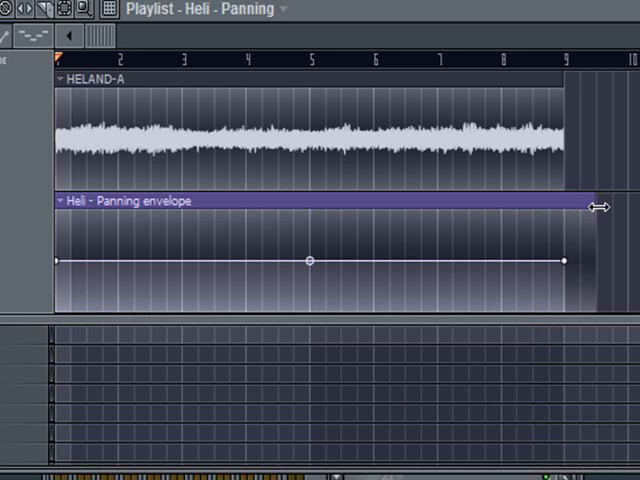
drag(562, 203, 566, 205)
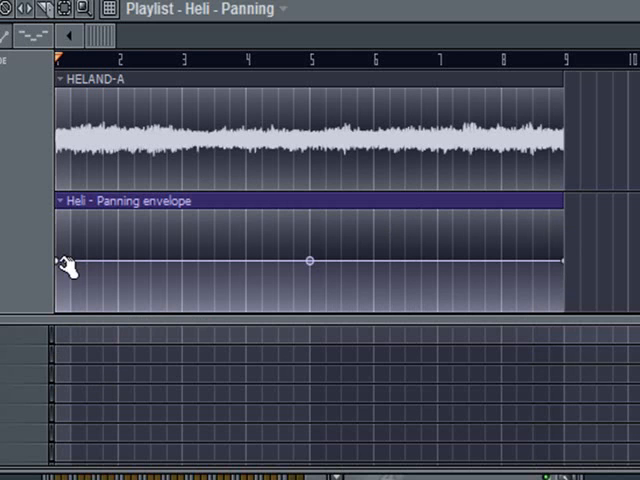
Add envelope points peaking at bars 3 and 7 with a bottom point at bar 5.
mouse_move(184, 268)
right_click(182, 261)
drag(183, 261, 183, 206)
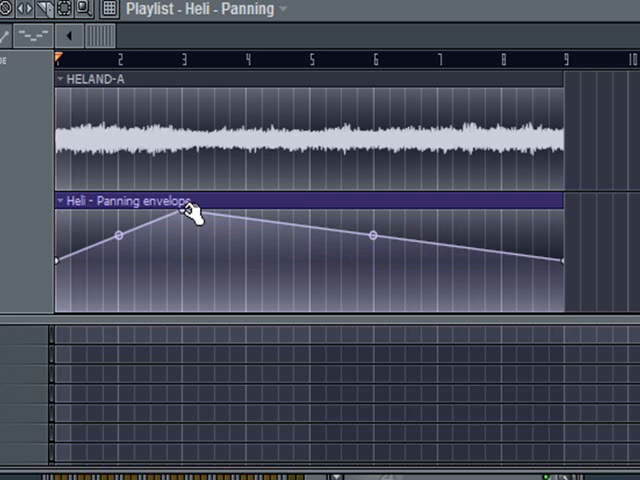
right_click(311, 227)
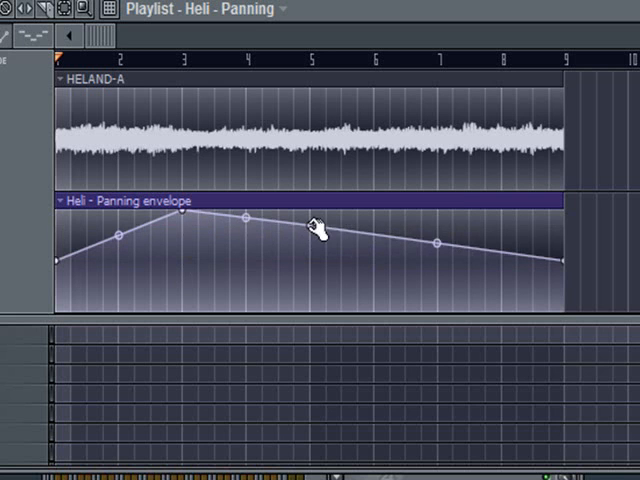
drag(316, 228, 317, 337)
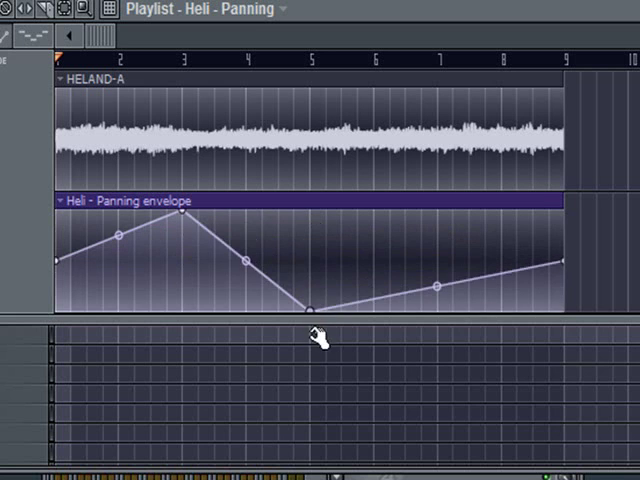
right_click(453, 283)
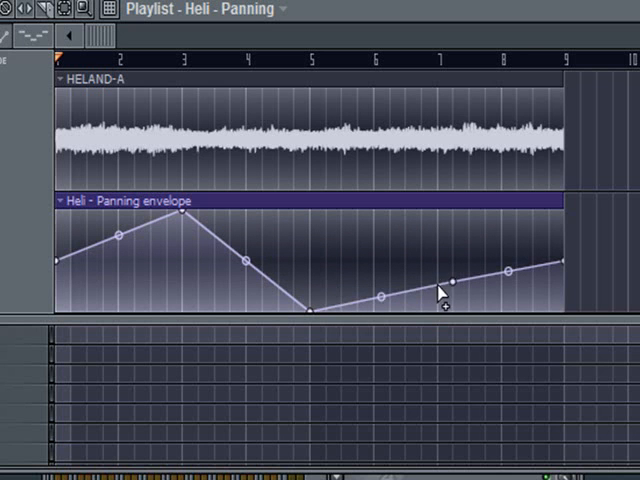
mouse_move(453, 283)
mouse_down()
mouse_move(440, 285)
mouse_move(426, 217)
mouse_move(447, 201)
mouse_up()
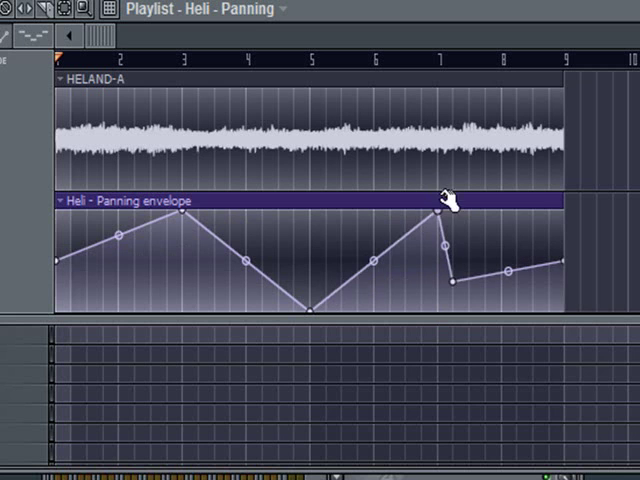
Delete the stray point and pull the envelope's start and bar-9 end to the bottom.
right_click(453, 280)
click(474, 298)
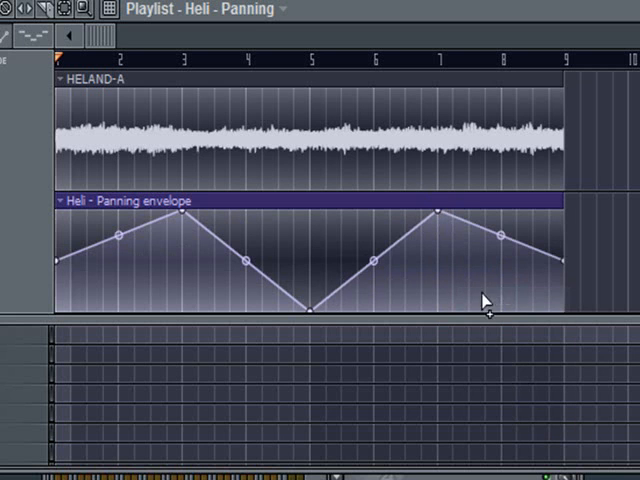
drag(566, 263, 566, 312)
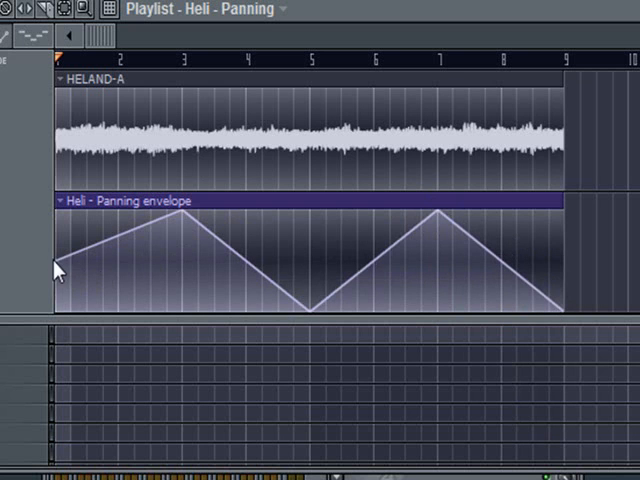
drag(58, 261, 60, 340)
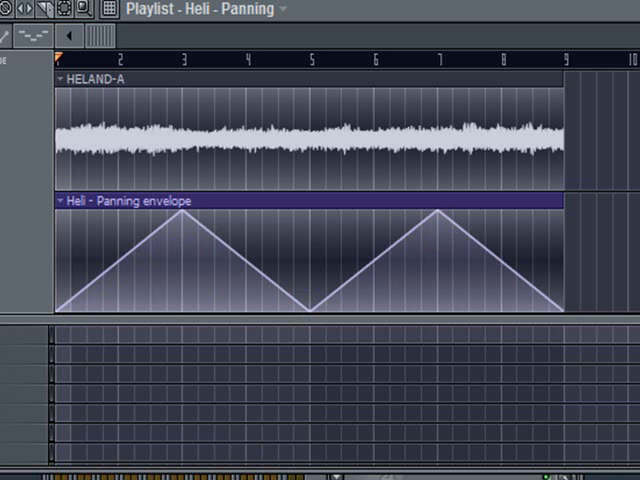
Show the Heli insert track's mixer with F9 over the finished envelope.
key(F9)
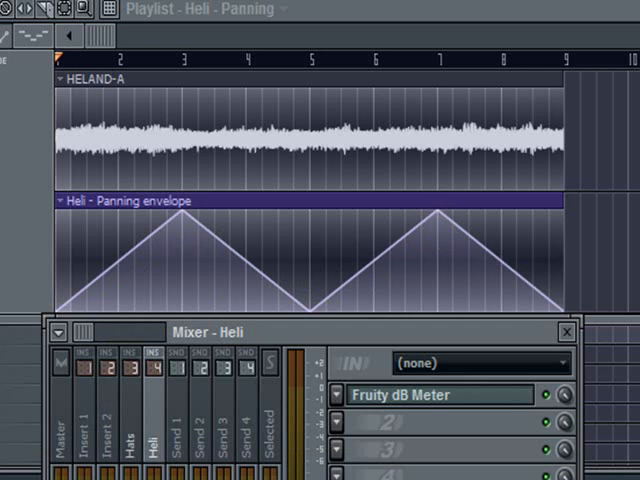